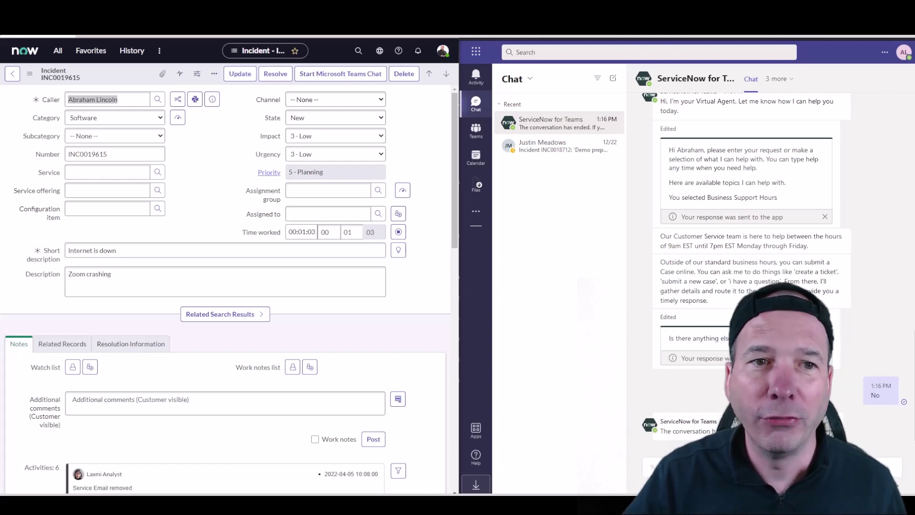
- Start a Teams chat for INC0019615 and add the recommended caller as a selected participant
mouse_move(277, 158)
mouse_down()
mouse_move(187, 299)
mouse_move(265, 178)
mouse_up()
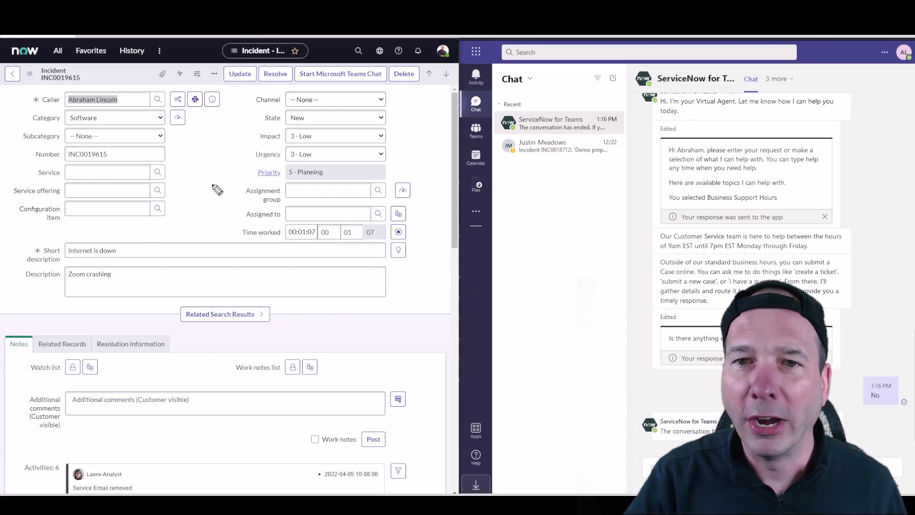
drag(689, 201, 739, 218)
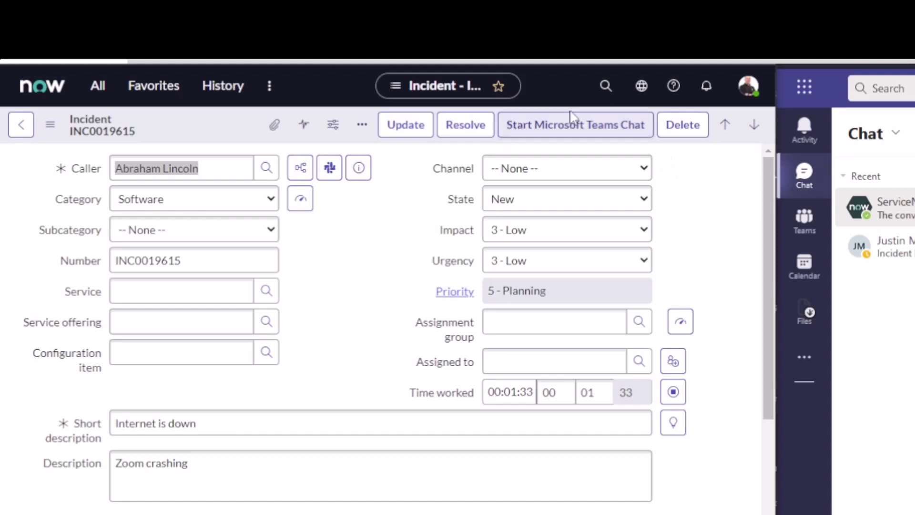
click(574, 133)
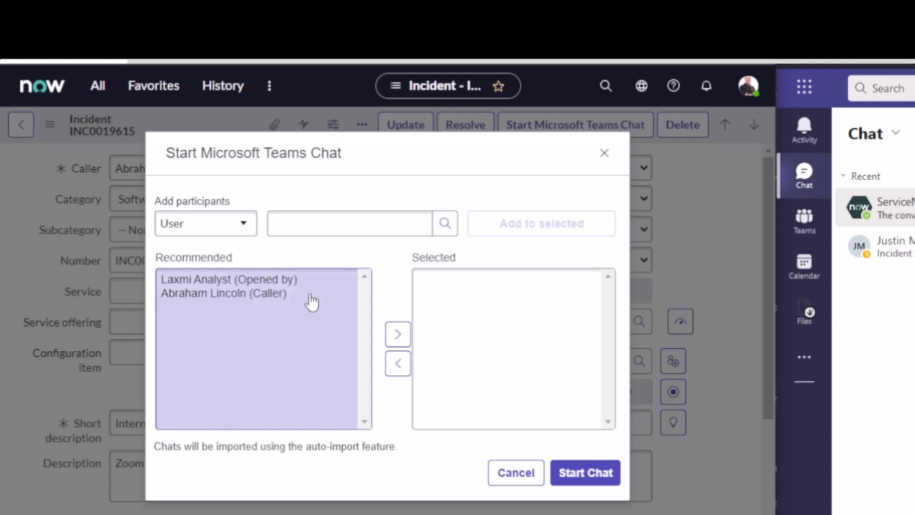
click(260, 294)
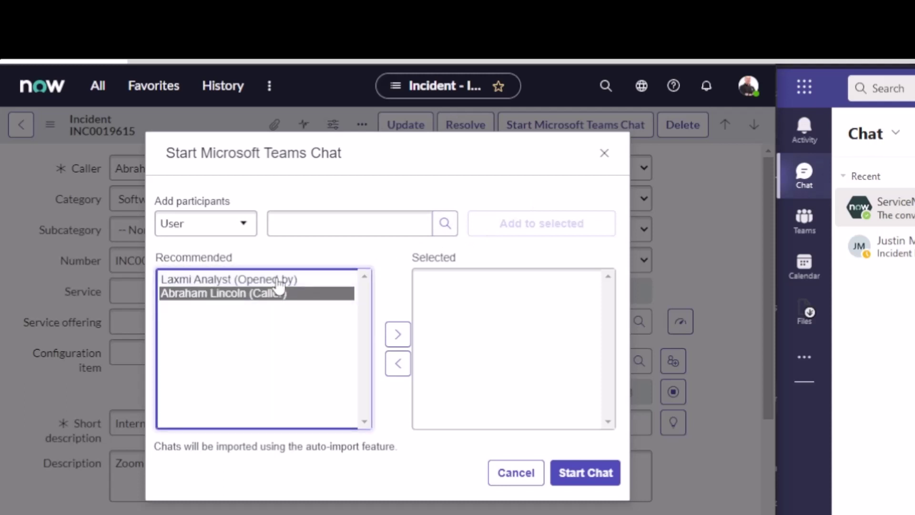
click(398, 334)
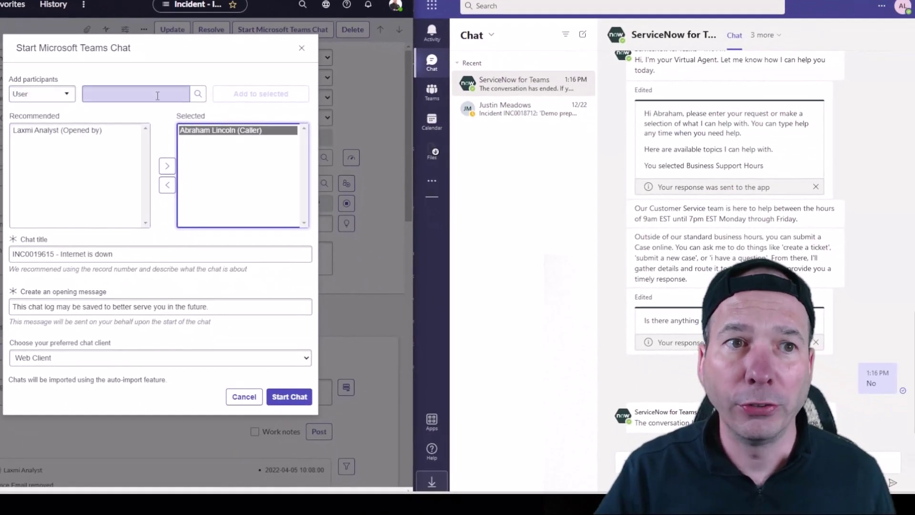
- Search for 'george', add the matching user, then remove them so only the caller remains
click(158, 96)
text(george)
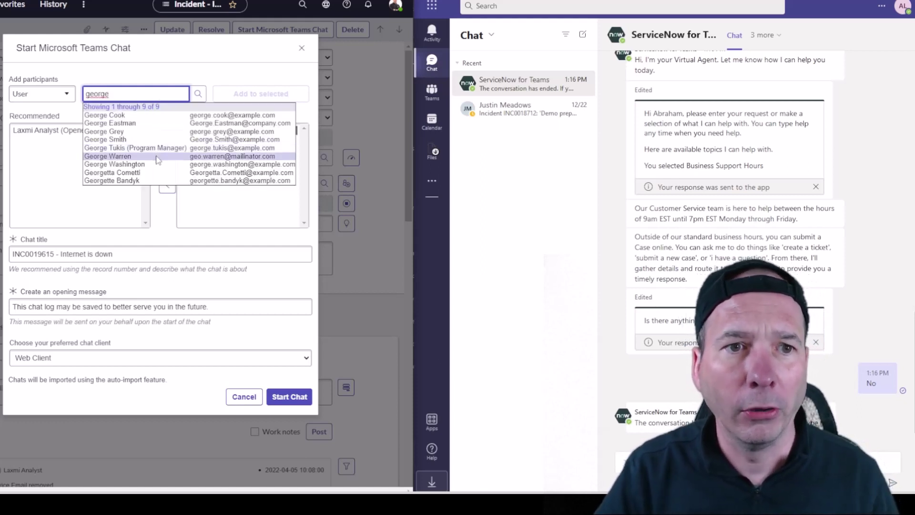
click(151, 164)
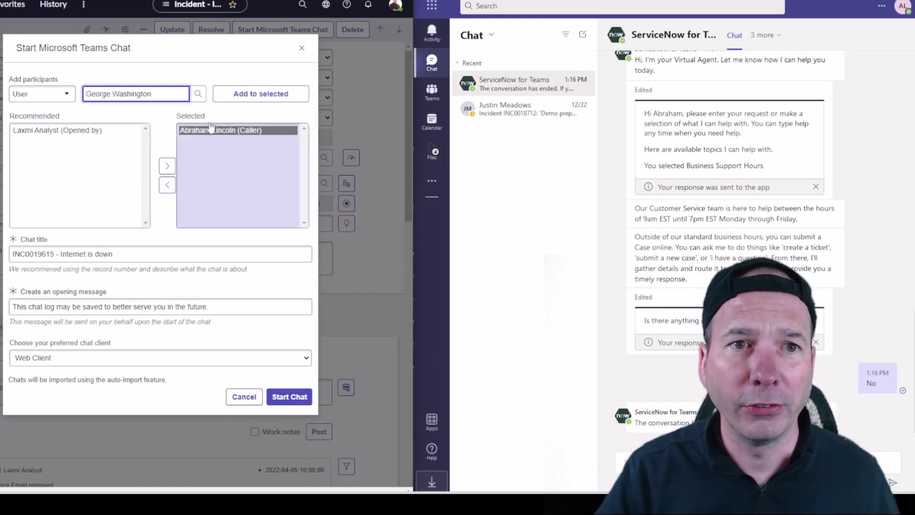
click(252, 94)
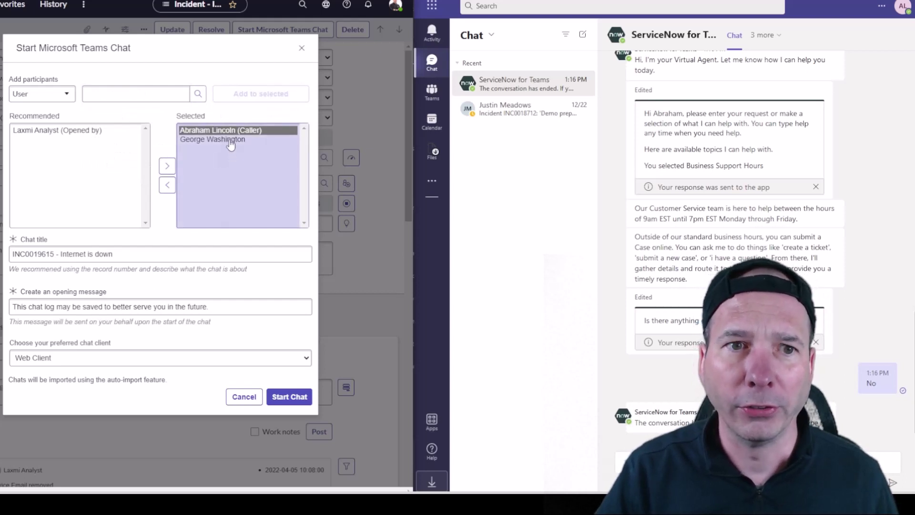
click(212, 139)
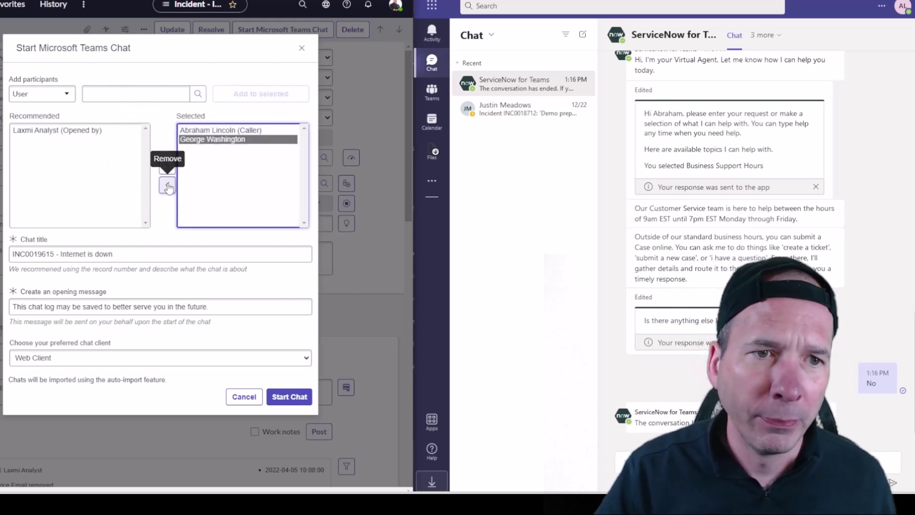
click(169, 186)
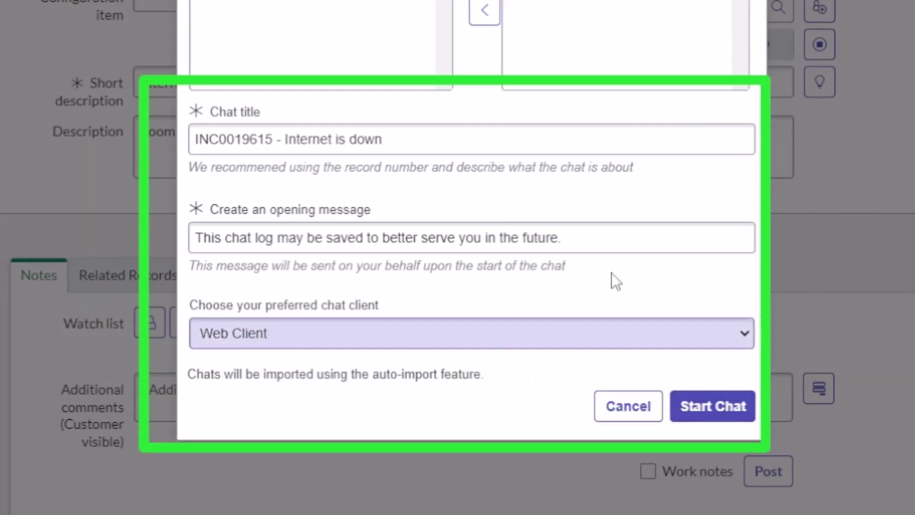
- Keep Web Client as the preferred chat client and start the INC0019615 chat with the caller
click(327, 336)
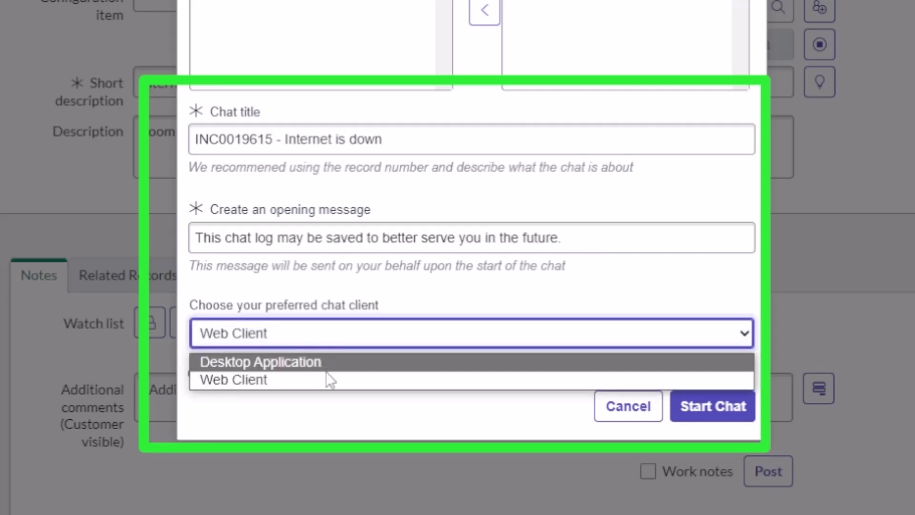
click(332, 381)
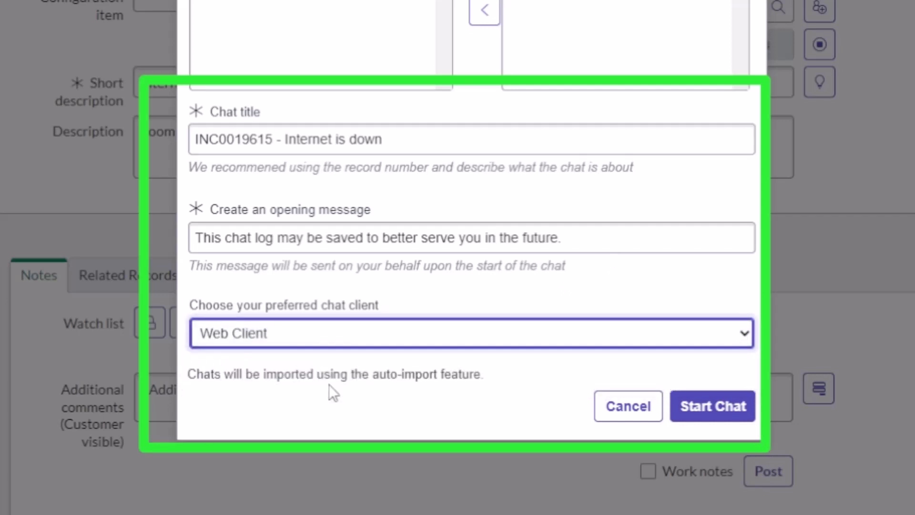
click(315, 344)
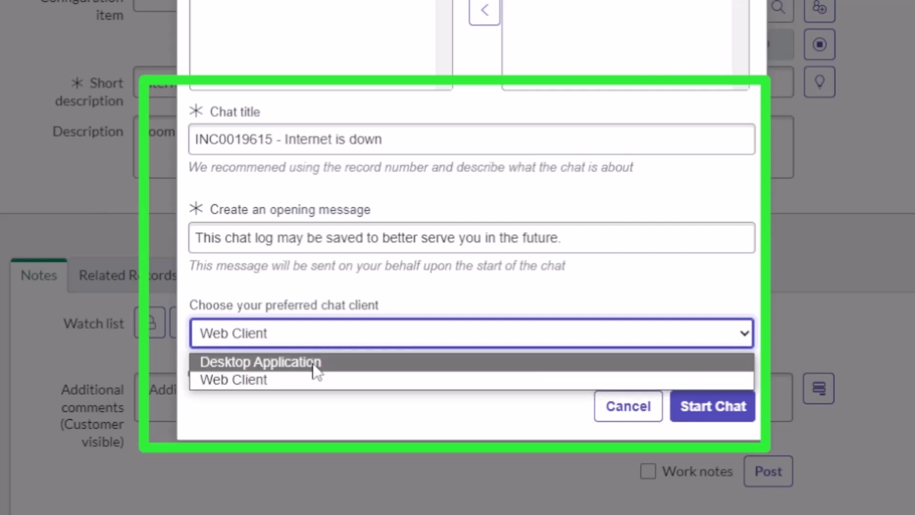
click(310, 381)
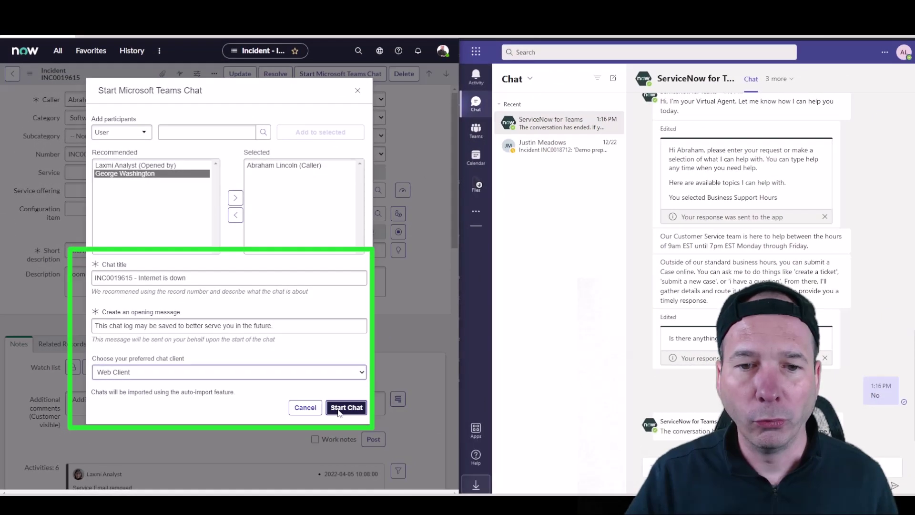
click(338, 408)
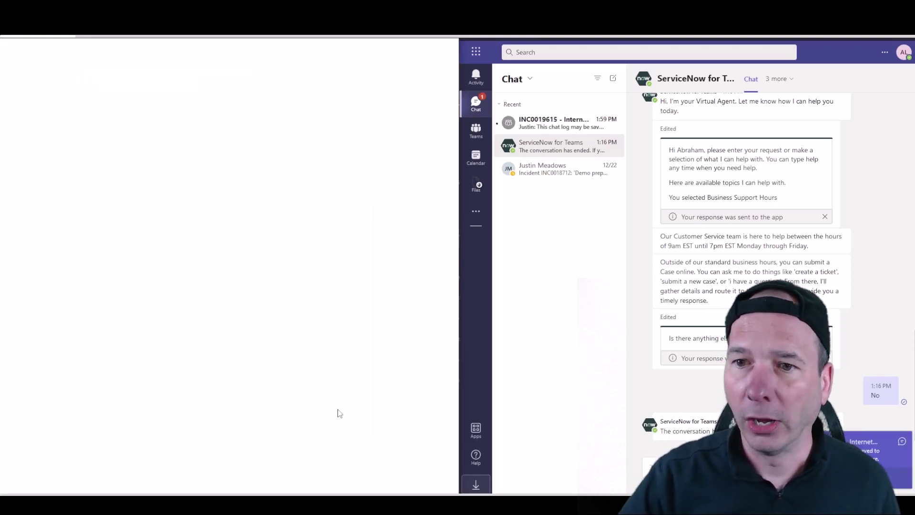
- Open the new 'INC0019615 - Internet is down' chat from the Teams Recent list
mouse_move(627, 109)
mouse_down()
mouse_move(480, 121)
mouse_move(632, 114)
mouse_up()
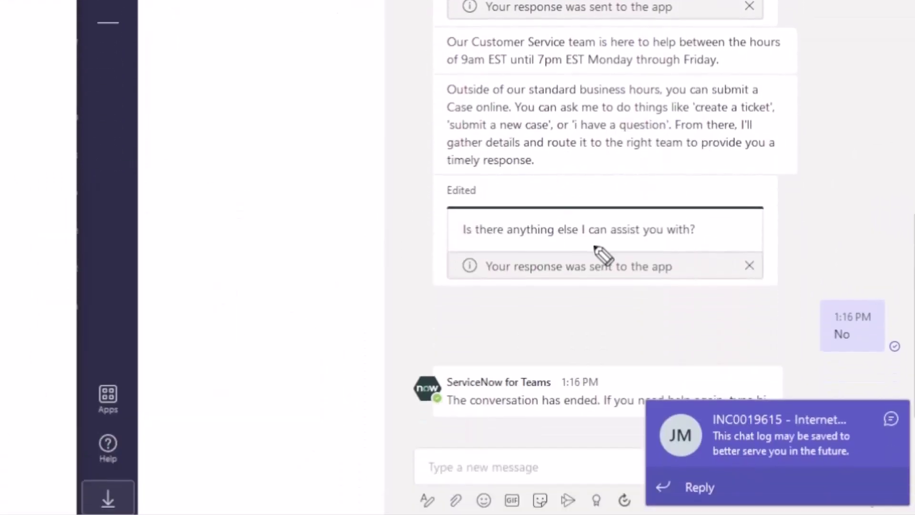
mouse_move(591, 232)
mouse_down()
mouse_move(756, 345)
mouse_move(758, 372)
mouse_up()
mouse_move(718, 340)
mouse_down()
mouse_move(763, 373)
mouse_move(794, 320)
mouse_up()
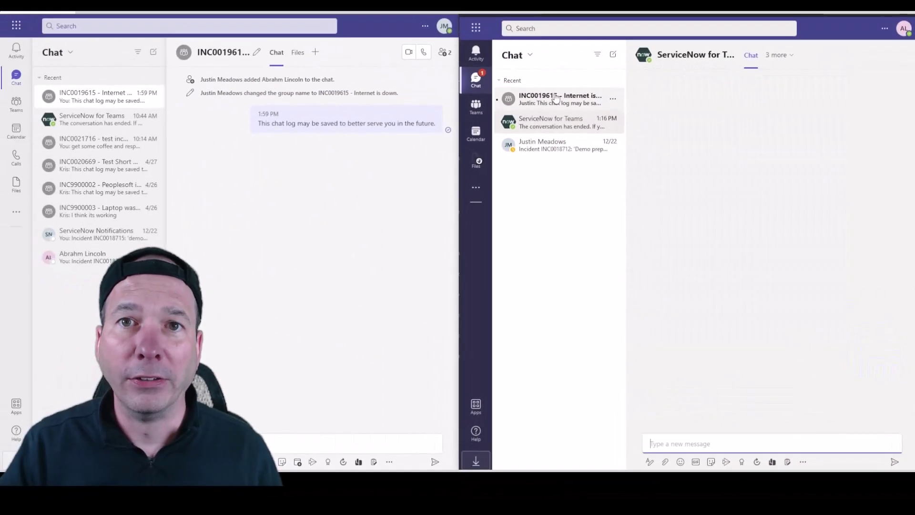
click(556, 98)
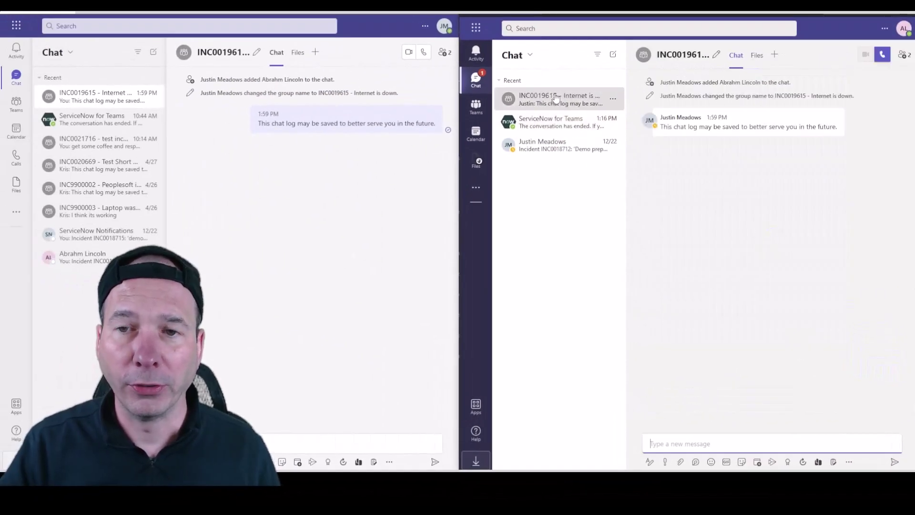
key(ctrl+3)
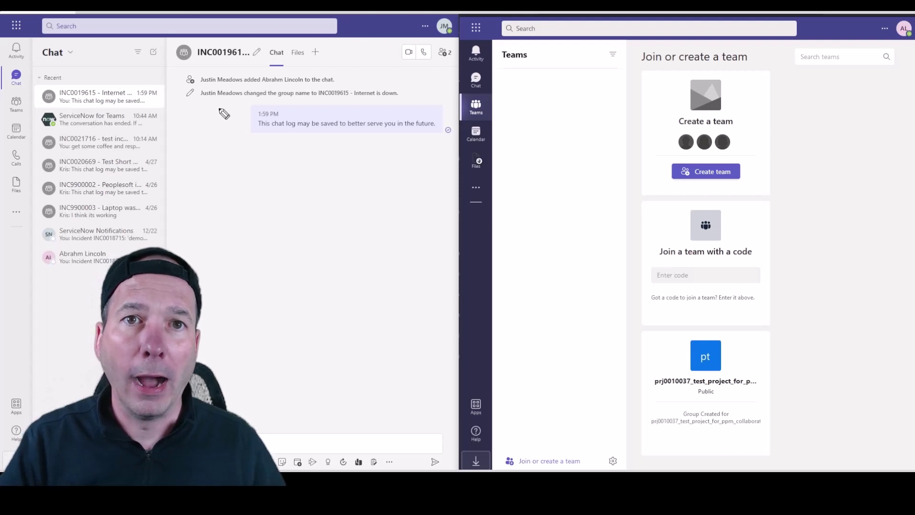
mouse_move(439, 125)
mouse_down()
mouse_move(446, 106)
mouse_move(439, 45)
mouse_move(449, 57)
mouse_up()
mouse_move(875, 258)
mouse_down()
mouse_move(898, 99)
mouse_move(880, 109)
mouse_up()
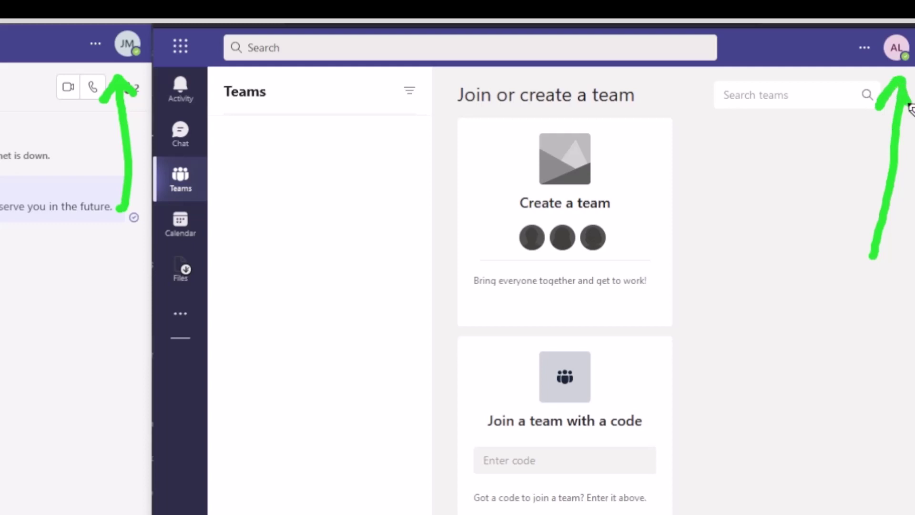
- As the caller, send 'Abe here, please help!' in the INC0019615 chat
key(e)
click(186, 135)
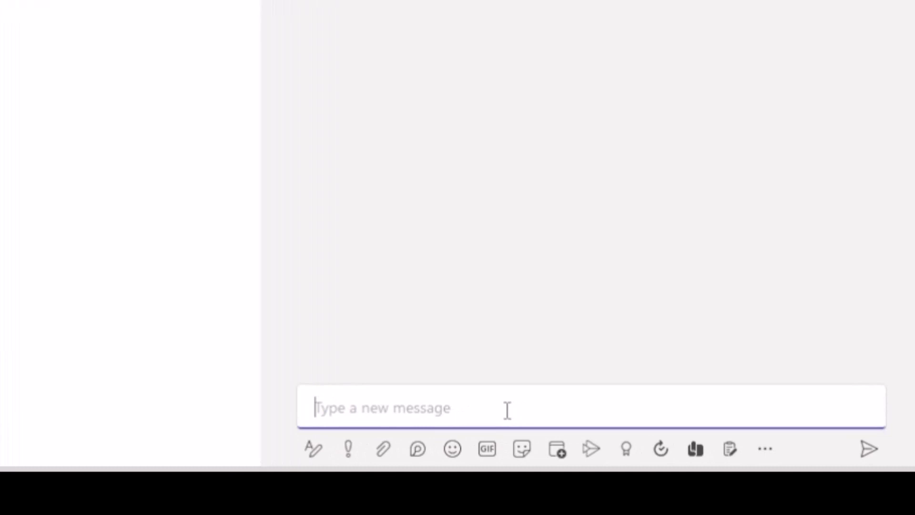
text(Abe )
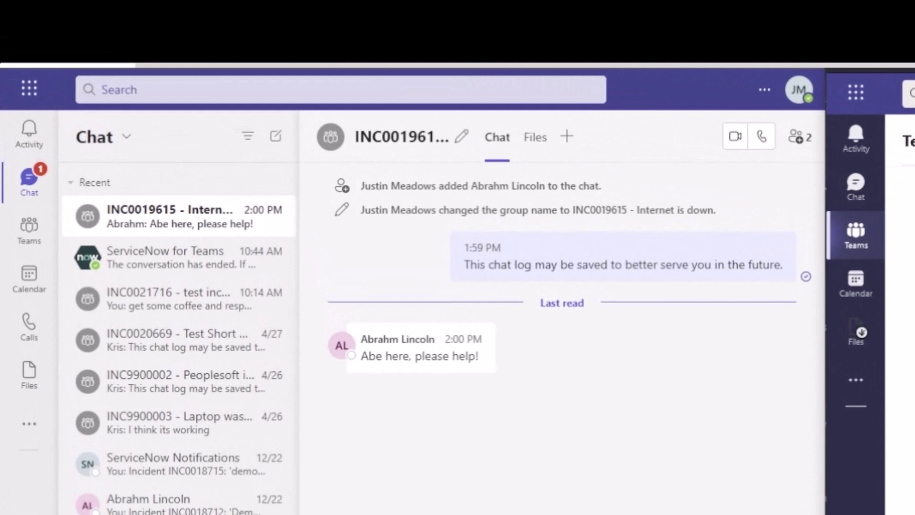
- Switch the caller's Teams window to Chat so the INC0019615 conversation shows on both sides
click(868, 199)
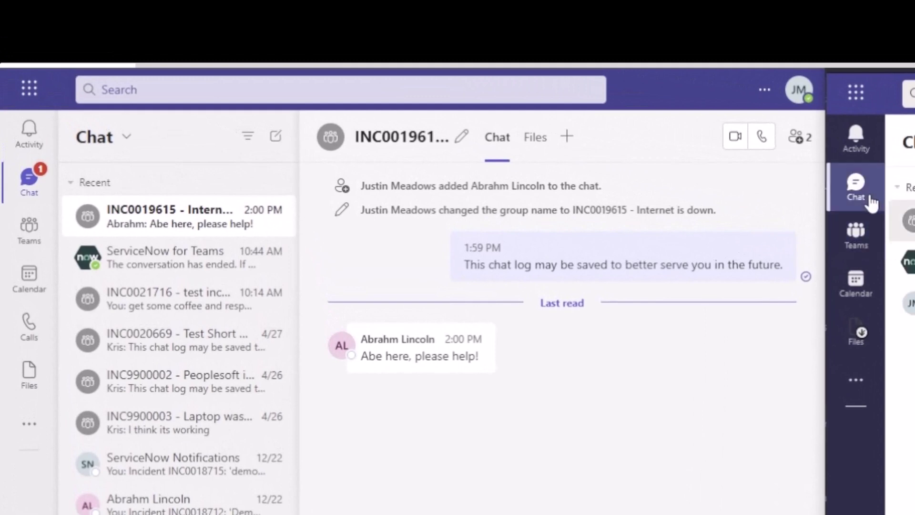
mouse_move(525, 364)
mouse_down()
mouse_move(501, 316)
mouse_move(320, 343)
mouse_move(528, 353)
mouse_up()
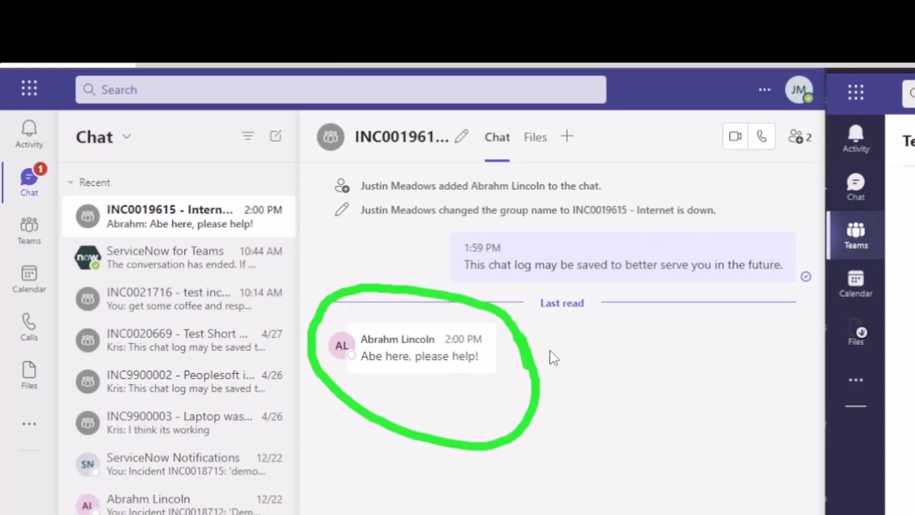
click(856, 185)
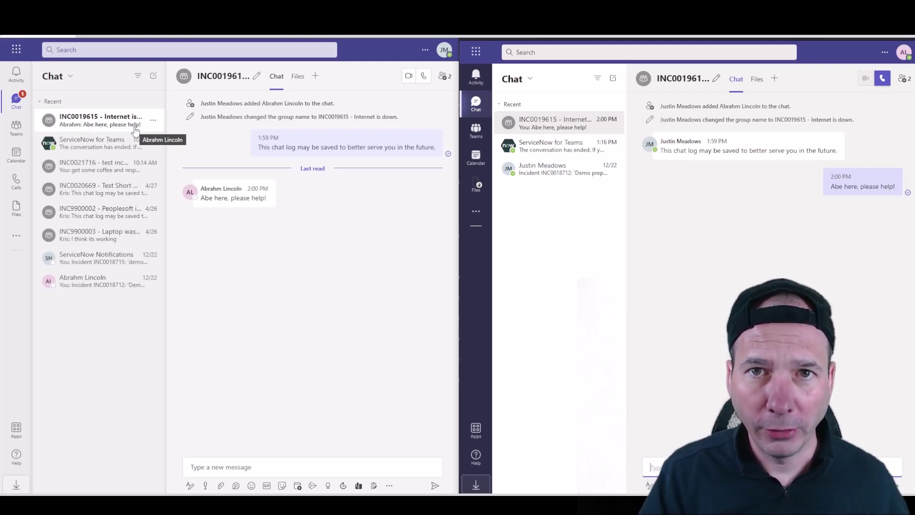
- Reply 'I'm here to help!' to the caller in the INC0019615 chat, then return to ServiceNow
click(251, 468)
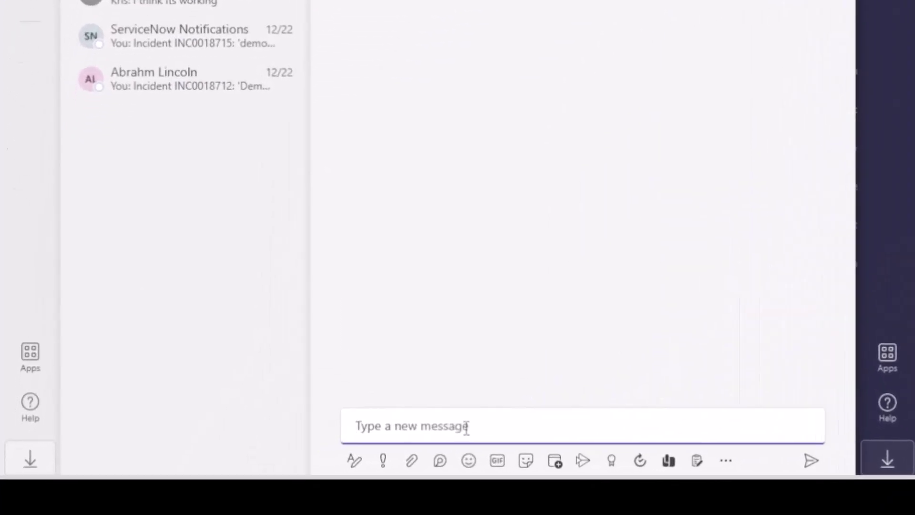
text(I'm here )
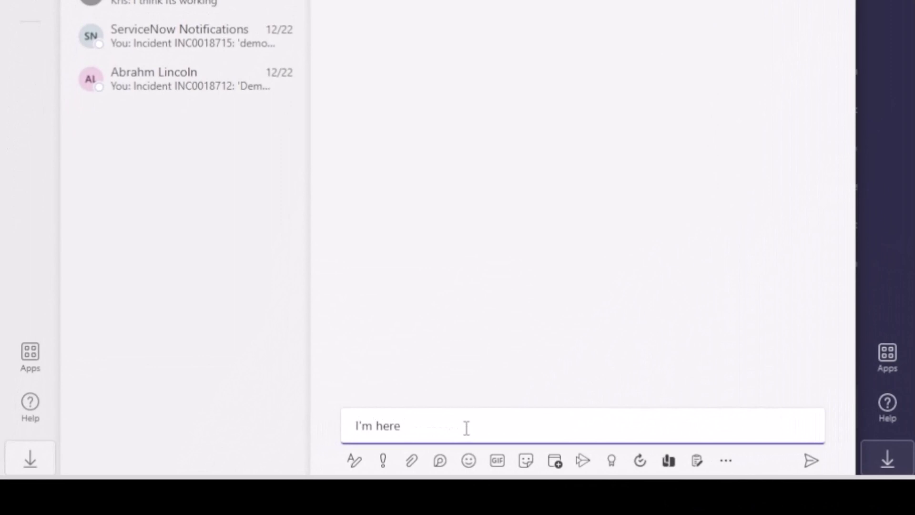
text(to hle)
key(BackSpace)
text(e)
key(BackSpace)
key(BackSpace)
text(elp!)
key(Return)
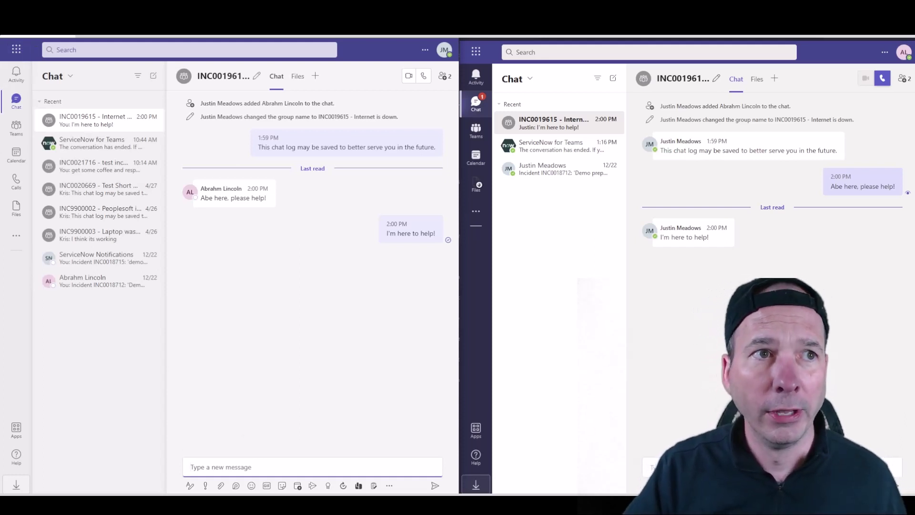
key(alt+Tab)
- Maximize the ServiceNow window and scroll down to the incident's Activities stream with the Teams work note
key(super+Up)
scroll(52, 241, down, 5)
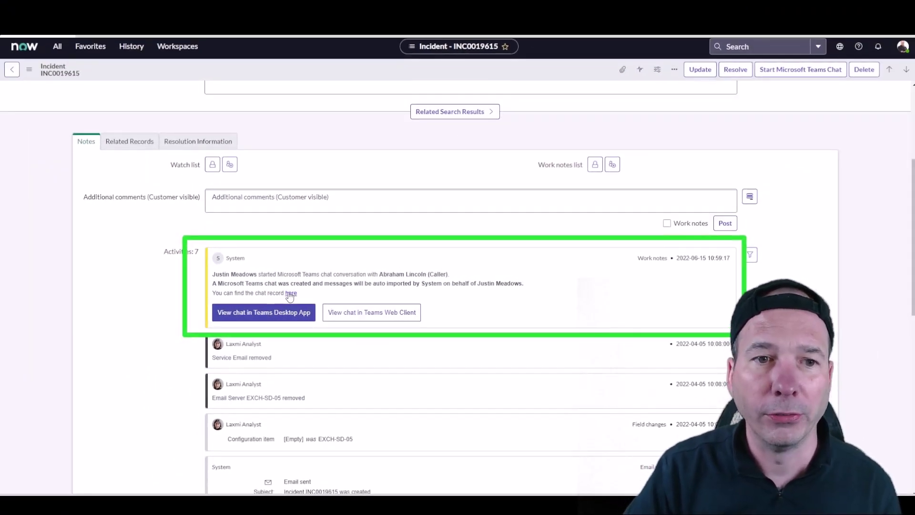
click(290, 293)
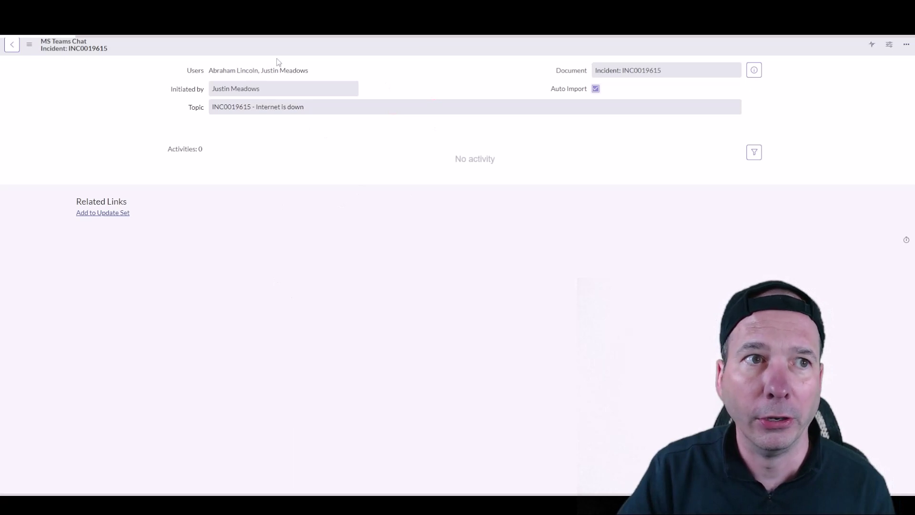
right_click(303, 51)
click(342, 147)
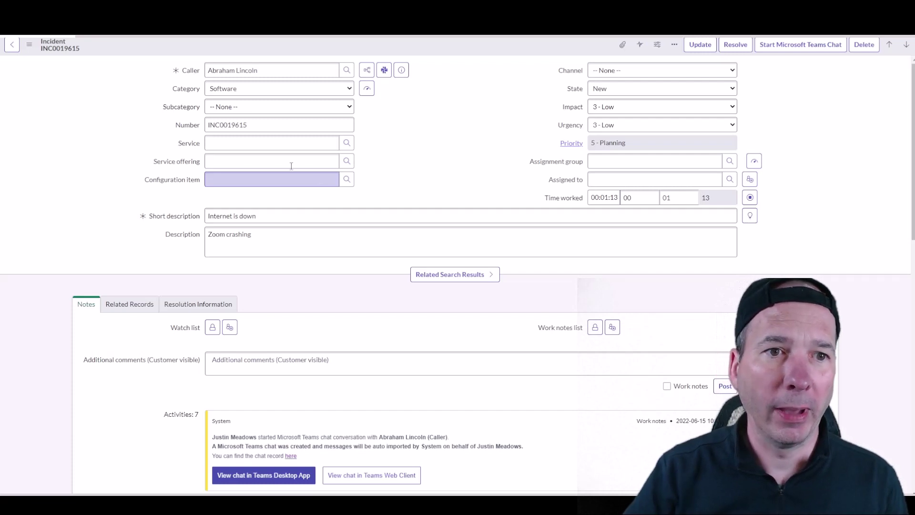
- Resolve INC0019615 with code 'Resolved by caller' and notes 'Abe restarted his internet router.'
scroll(249, 392, down, 3)
click(291, 323)
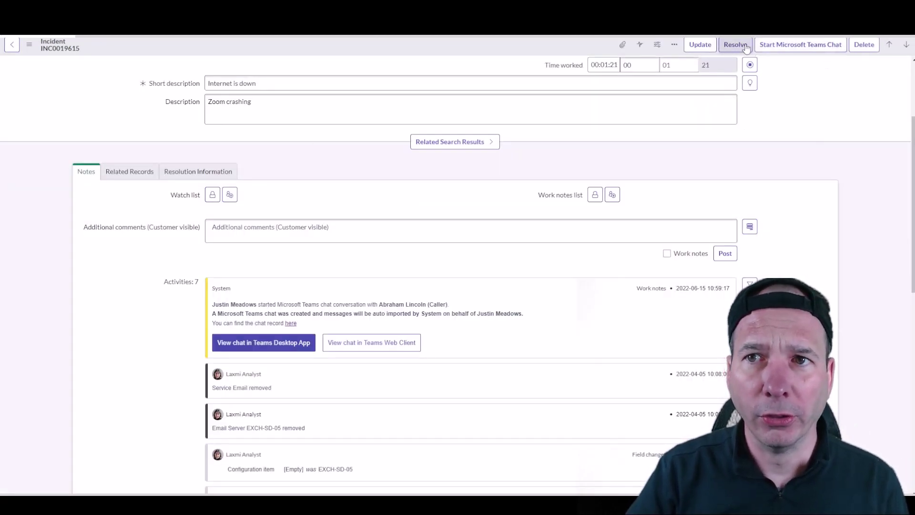
click(736, 44)
click(281, 370)
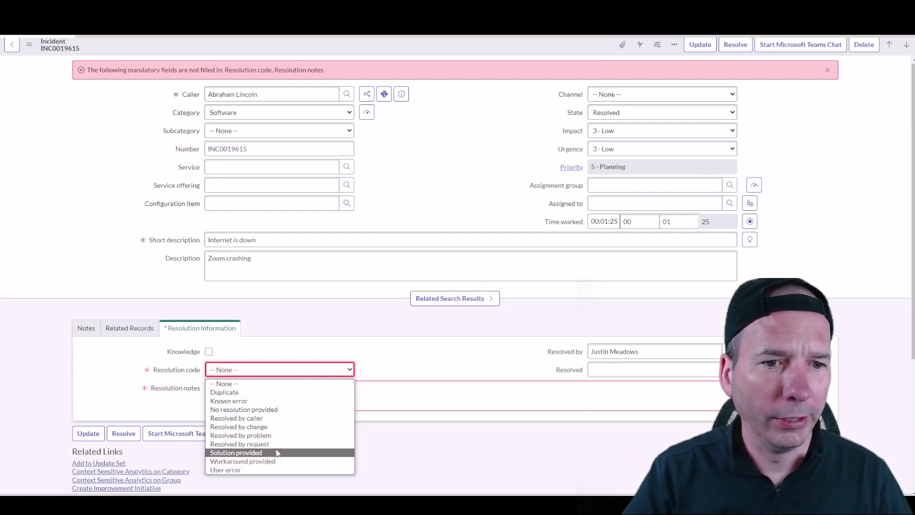
click(275, 418)
click(268, 404)
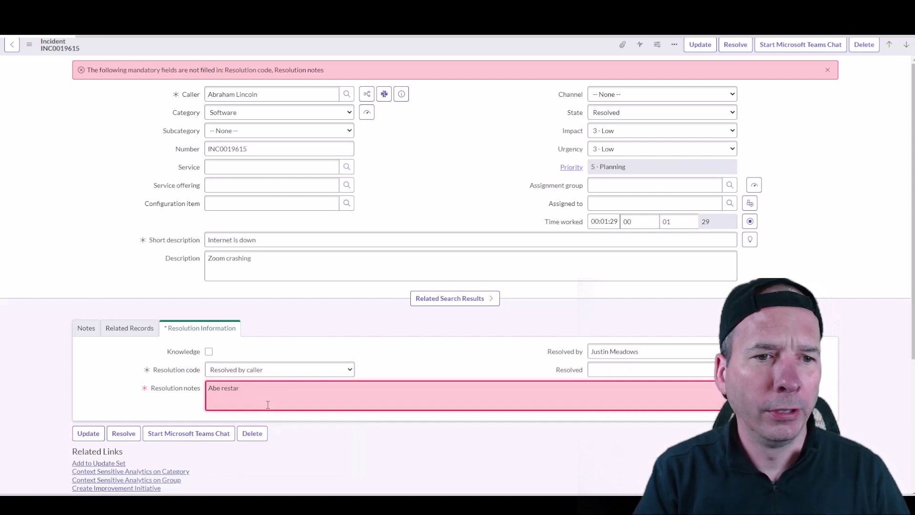
text(Abe restarted his internet router.)
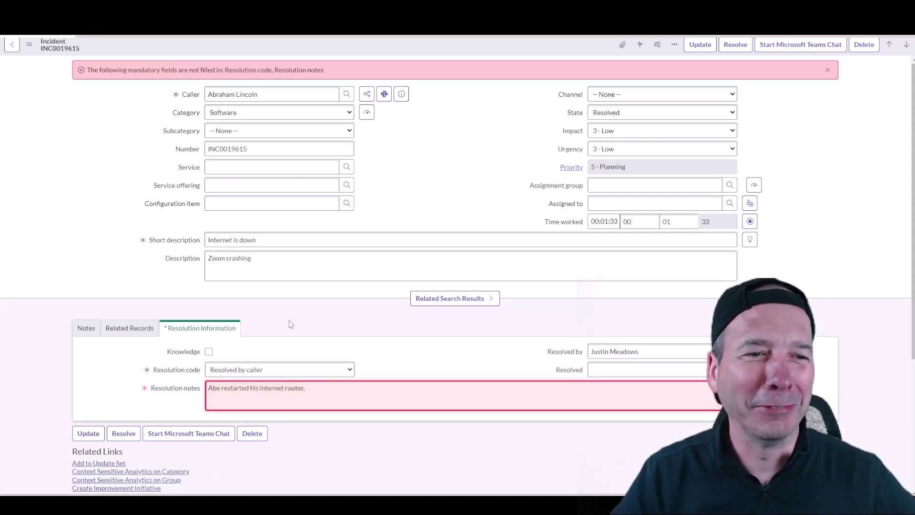
click(730, 50)
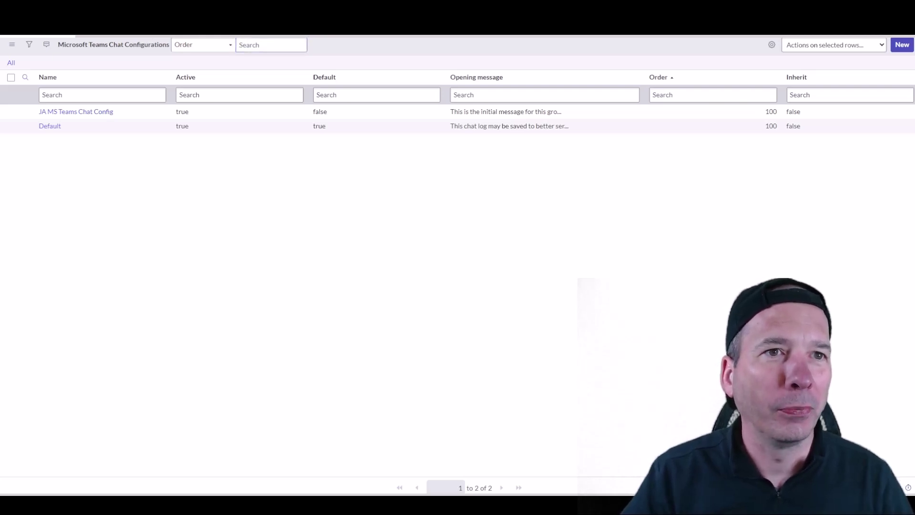
- Reopen incident INC0019615 from the History menu, now showing state Resolved
click(261, 41)
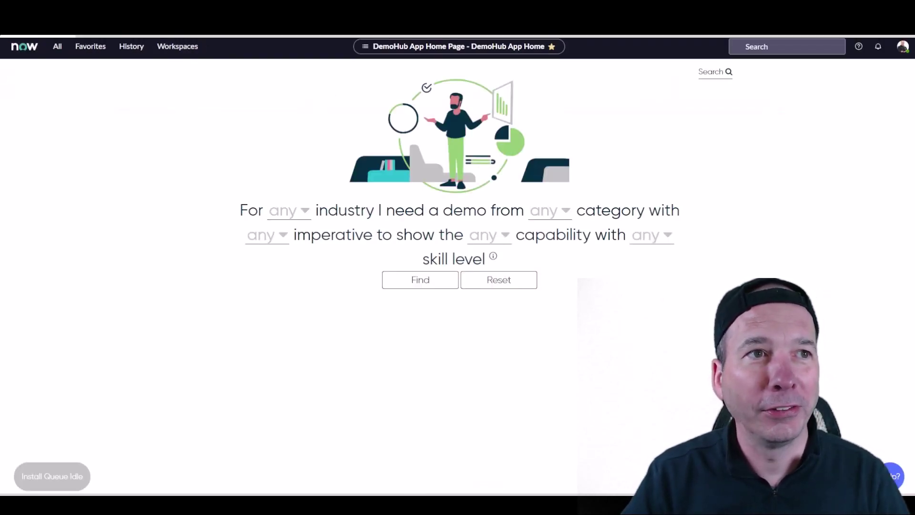
click(123, 50)
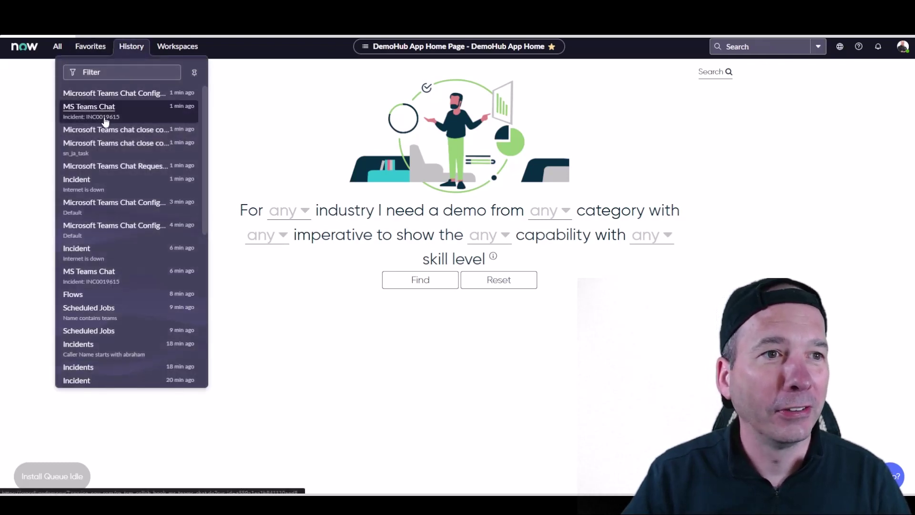
click(105, 192)
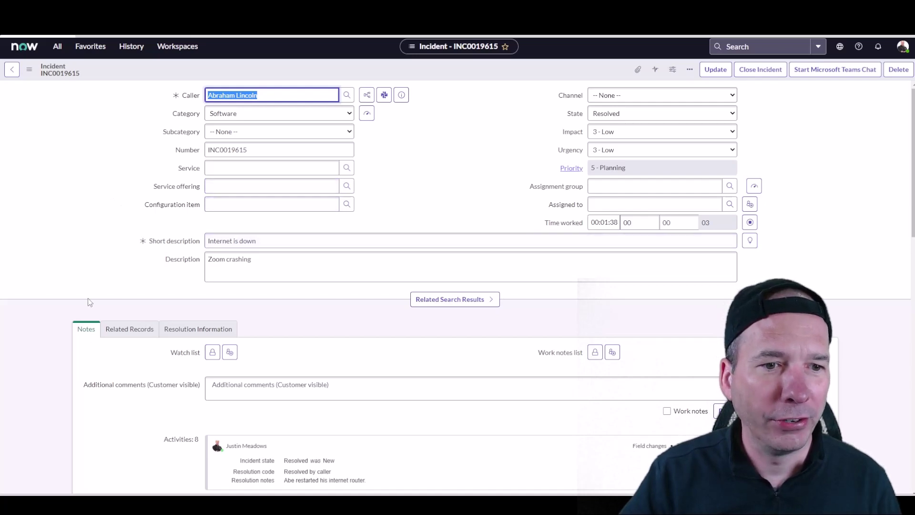
- Reload the linked Teams chat record to import its messages, then close incident INC0019615
scroll(89, 304, down, 5)
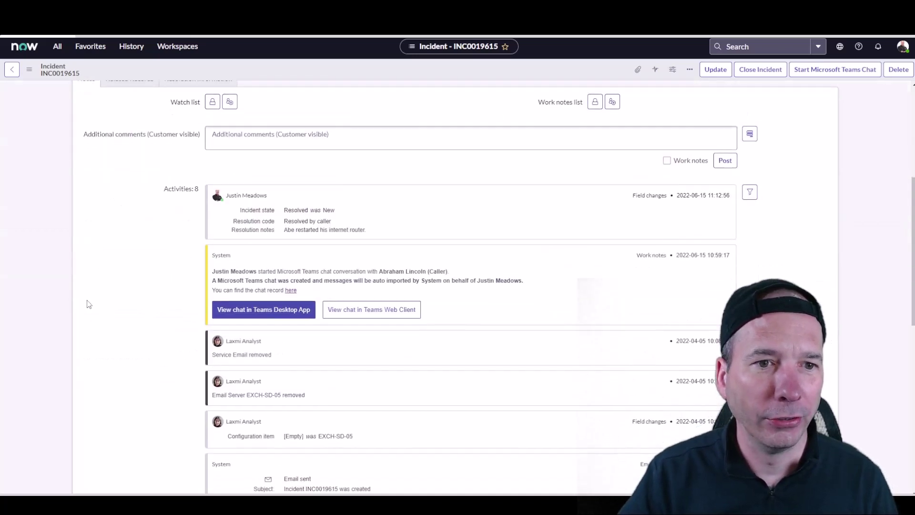
click(294, 290)
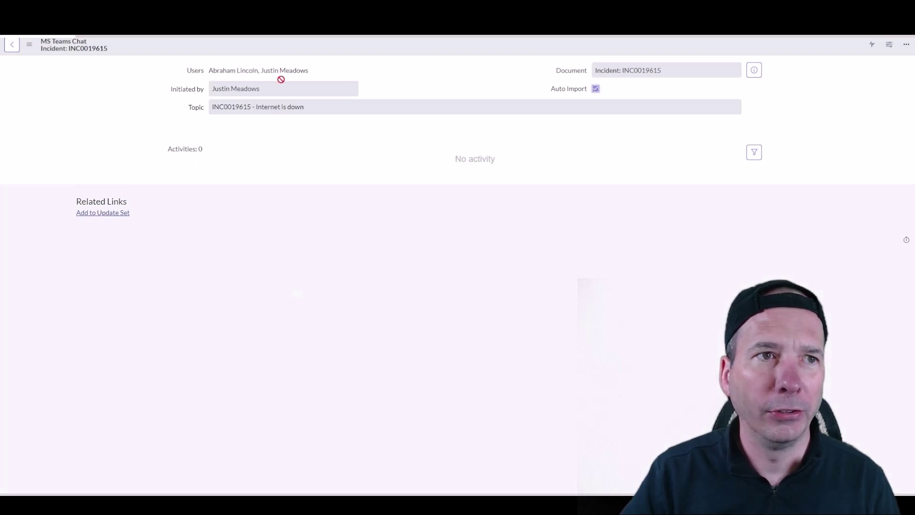
right_click(307, 46)
click(333, 142)
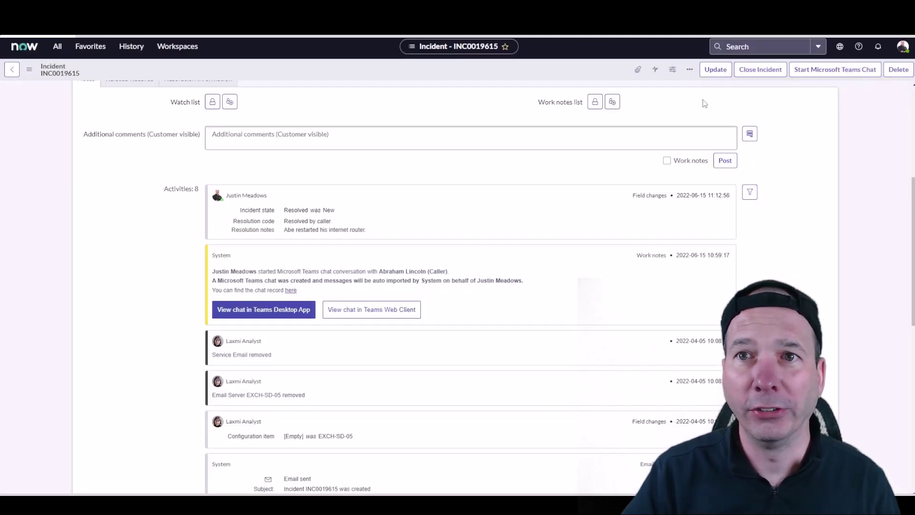
scroll(704, 103, up, 5)
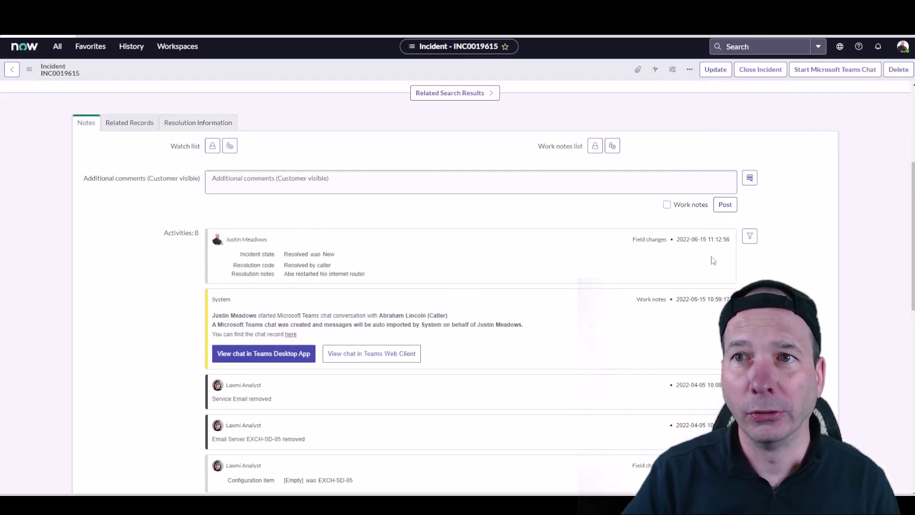
click(760, 69)
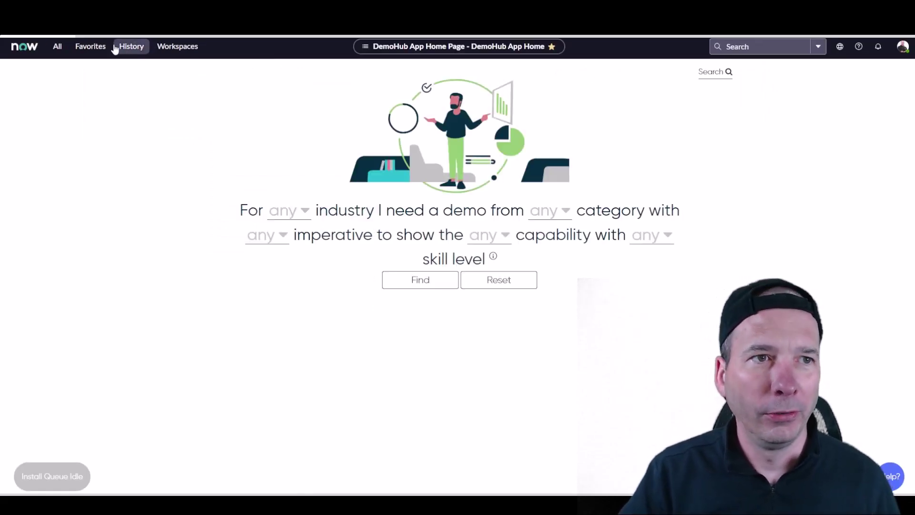
- Reopen incident INC0019615 from History and scroll to its Closed activity and Teams chat note
click(130, 49)
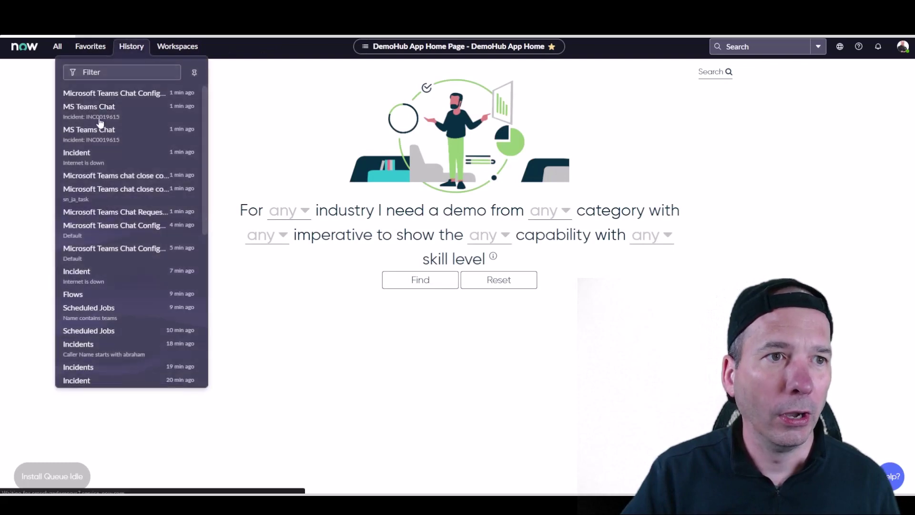
click(96, 154)
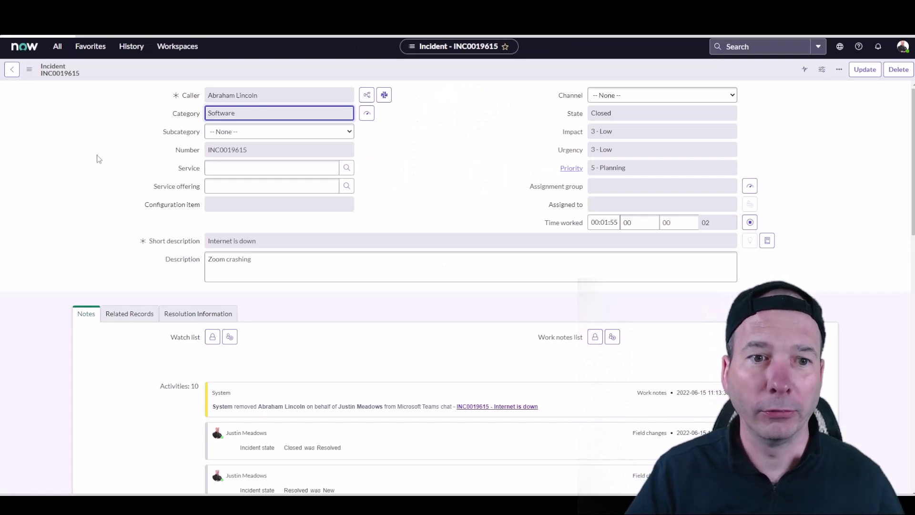
scroll(148, 407, down, 5)
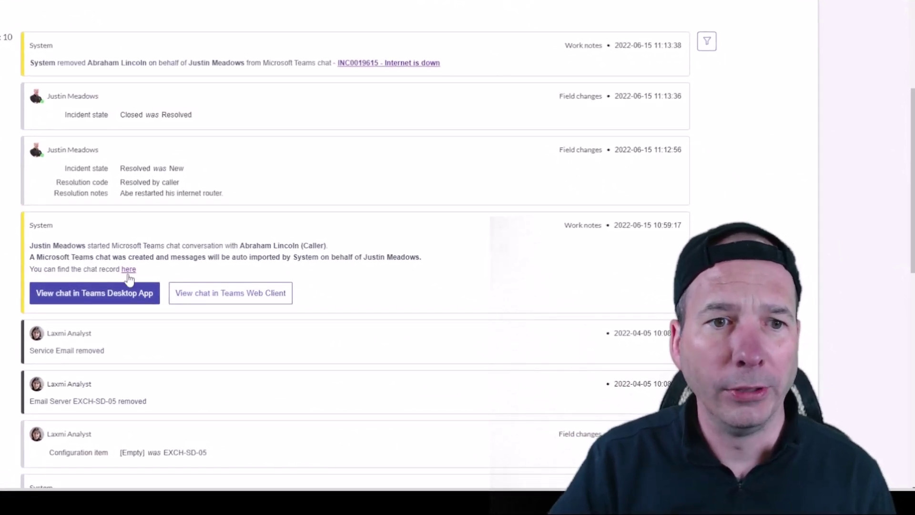
- Open the linked MS Teams Chat record and review the three imported messages, including 'I'm here to help!'
click(128, 270)
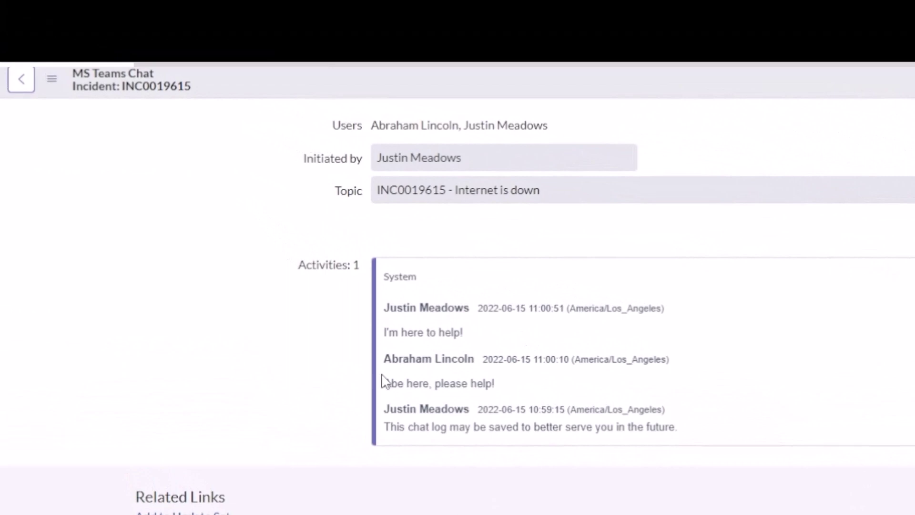
drag(261, 246, 713, 468)
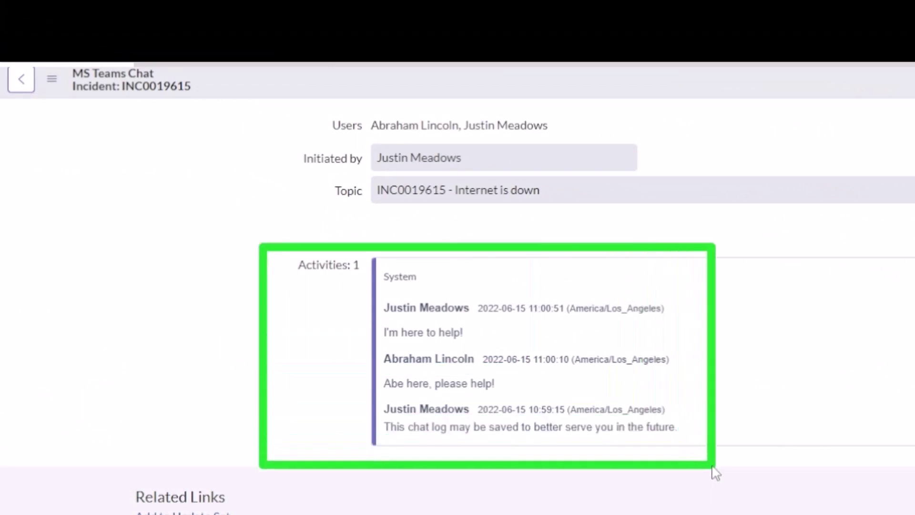